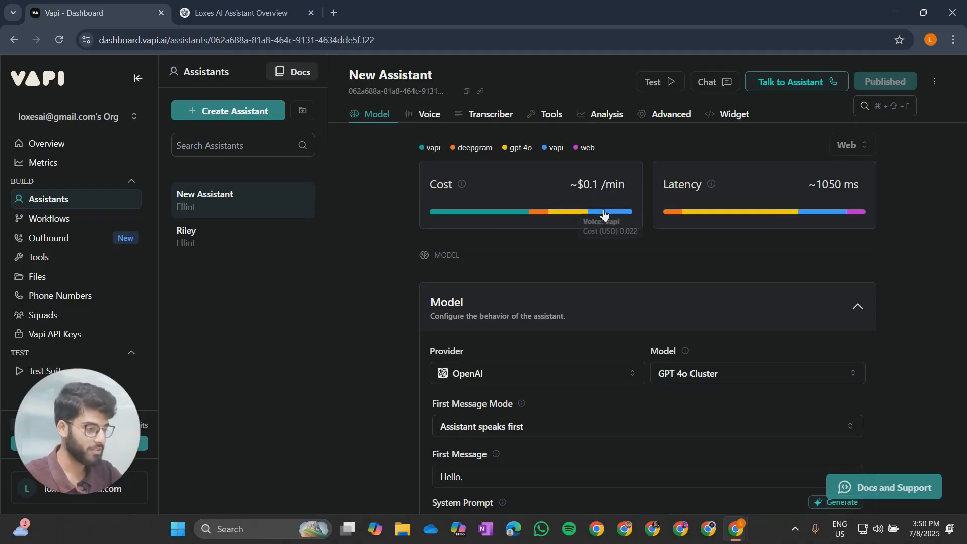
# - Look over the new assistant's Transcriber, Model and Voice settings
pyautogui.scroll(-2, 689, 237)
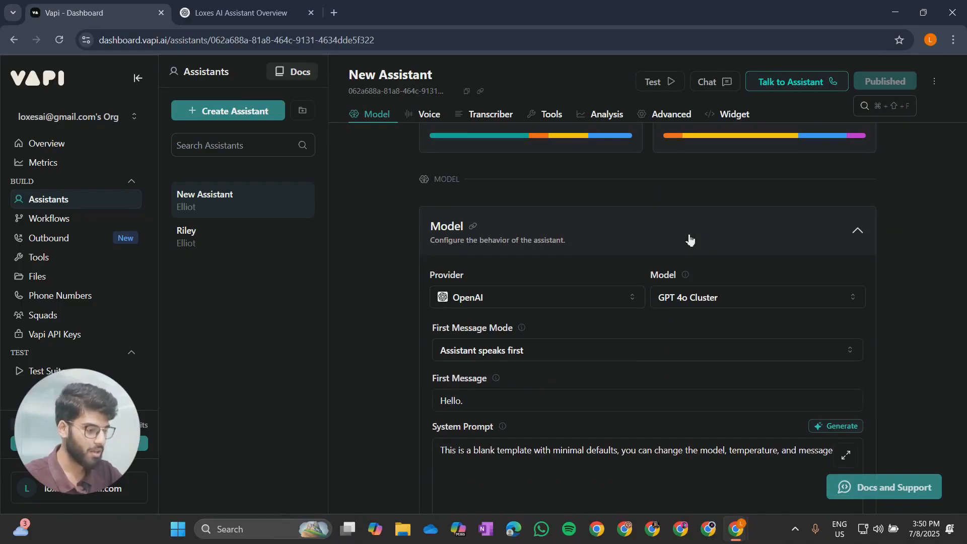
pyautogui.click(491, 115)
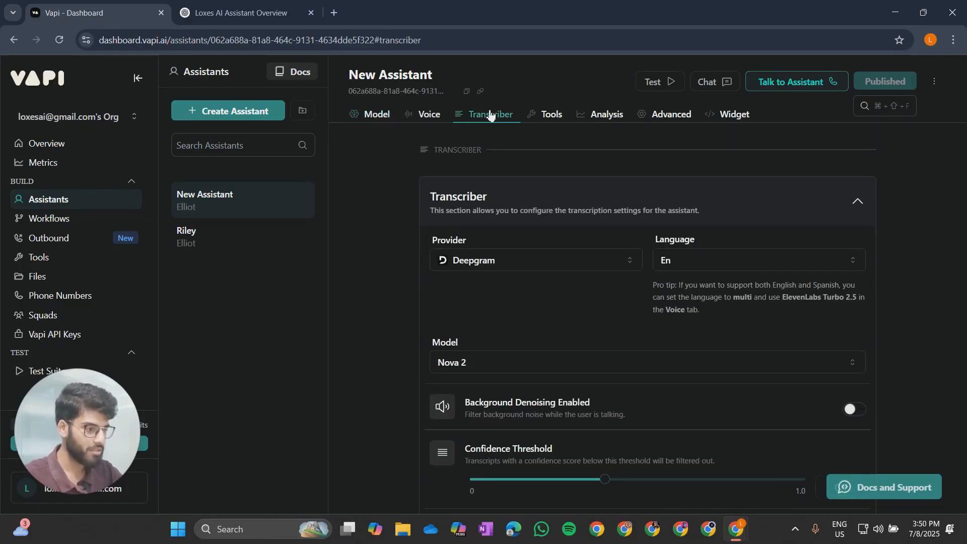
pyautogui.scroll(2, 477, 329)
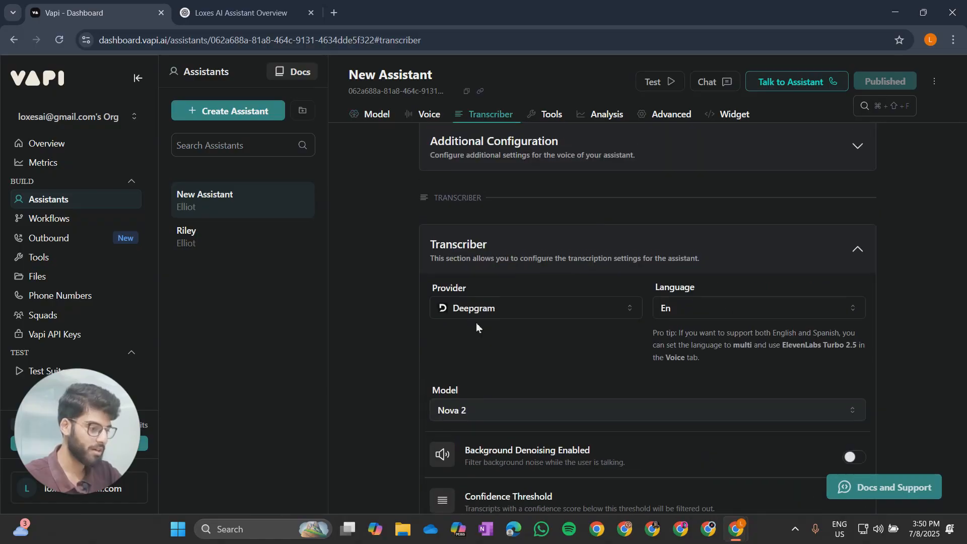
pyautogui.click(380, 115)
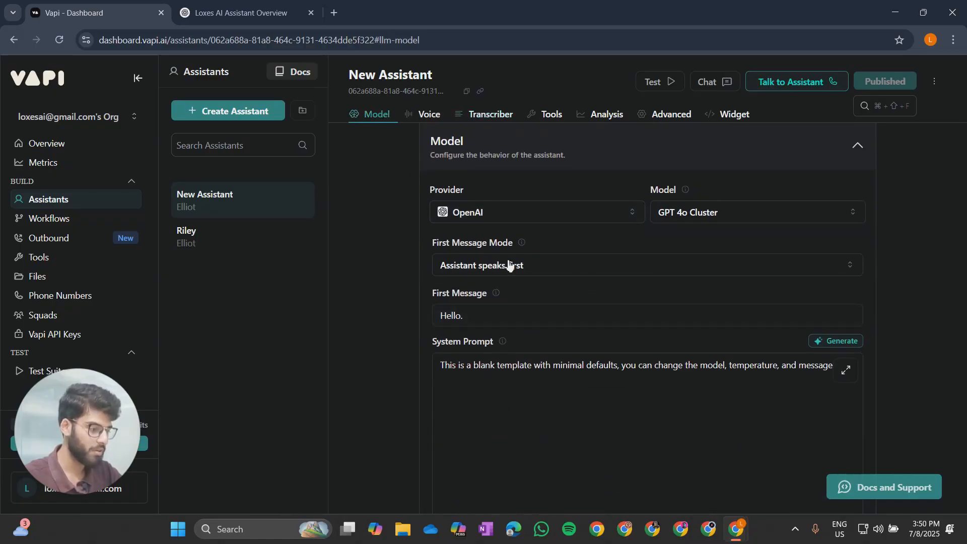
pyautogui.click(427, 117)
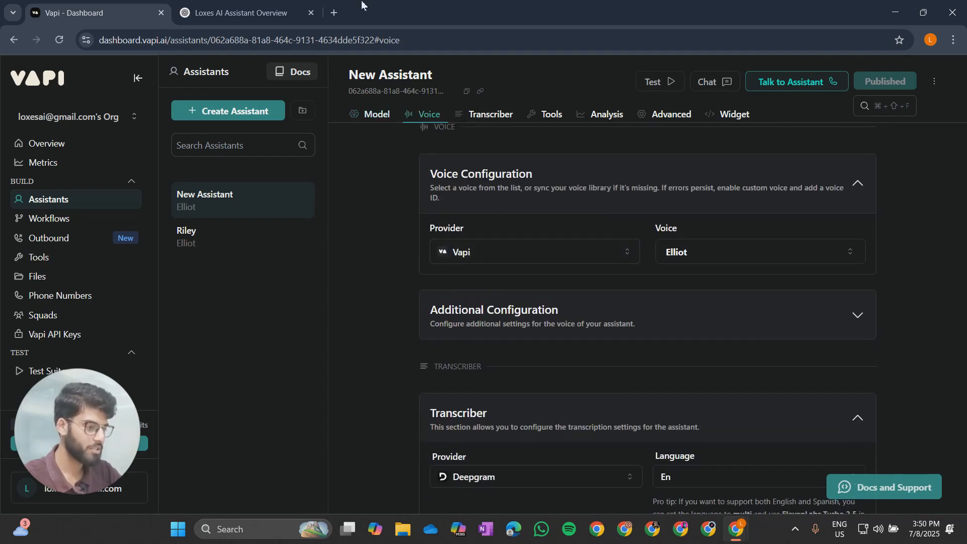
pyautogui.click(357, 114)
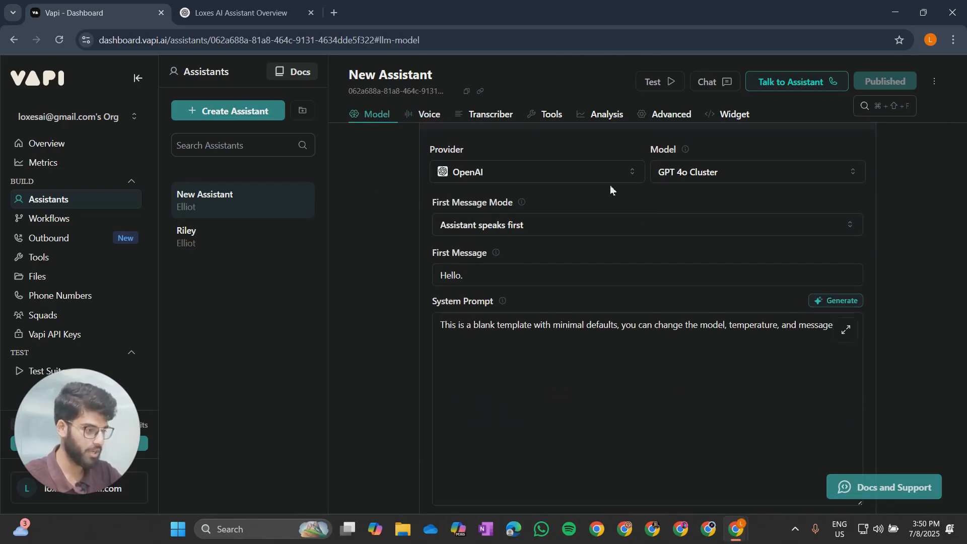
# - Check the available model providers and set the assistant's OpenAI model to GPT 4o Mini Cluster
pyautogui.click(576, 216)
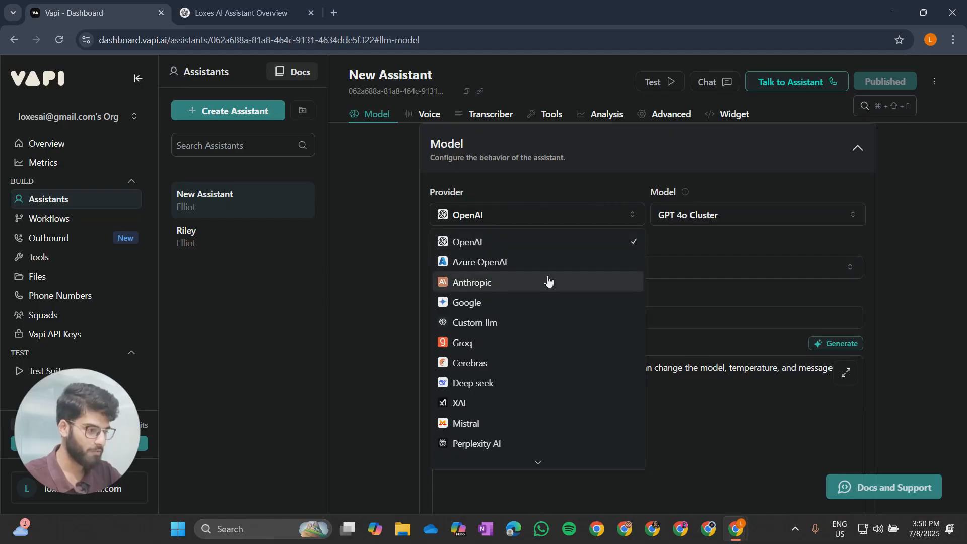
pyautogui.click(692, 216)
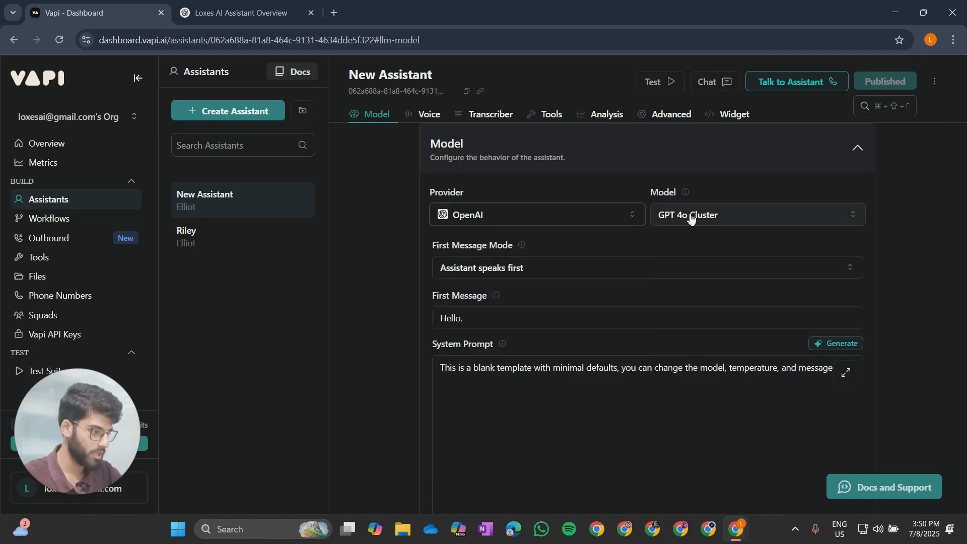
pyautogui.click(692, 217)
pyautogui.scroll(-1, 707, 300)
pyautogui.scroll(-5, 708, 299)
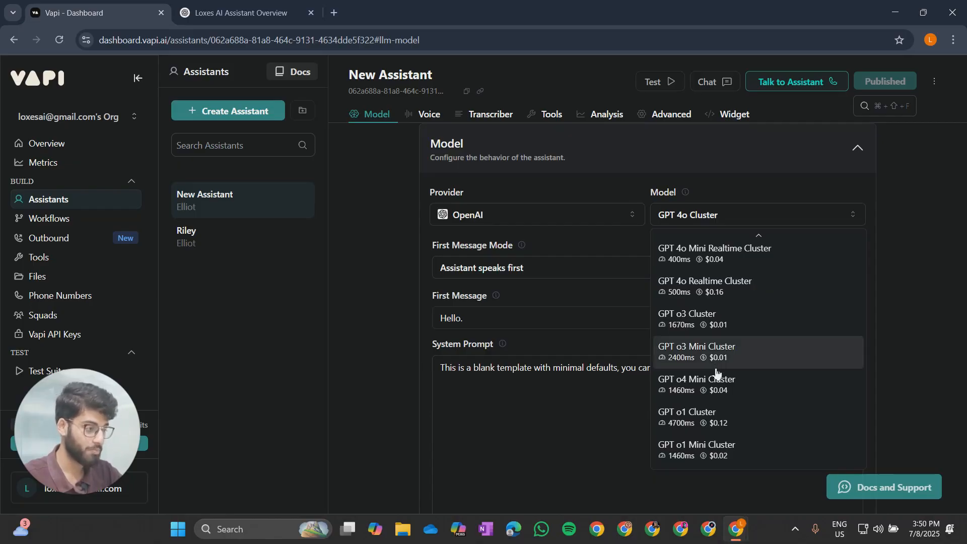
pyautogui.scroll(4, 715, 373)
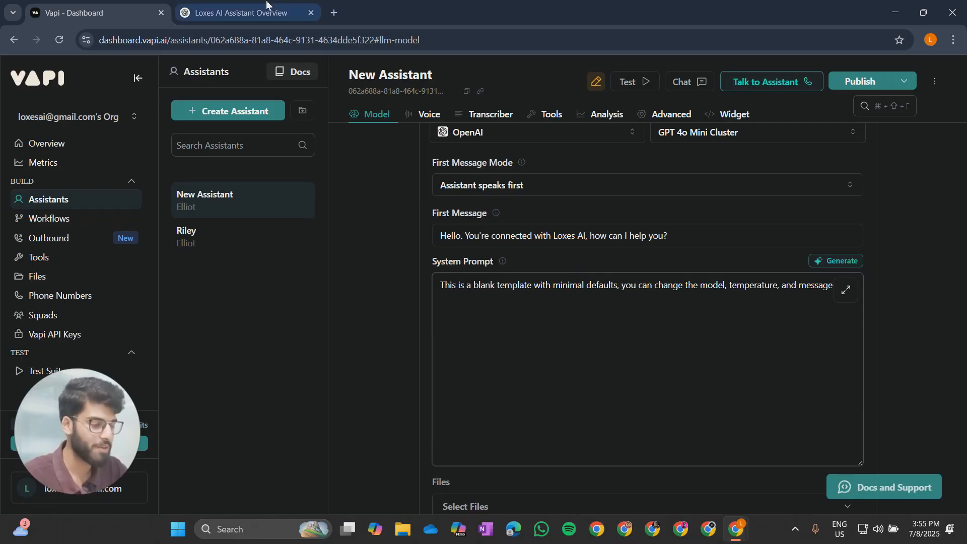
# - Copy the Loxes AI voice assistant prompt from the ChatGPT conversation and return to the Vapi dashboard
pyautogui.scroll(-2, 448, 245)
pyautogui.moveTo(449, 245); pyautogui.dragTo(258, 15)
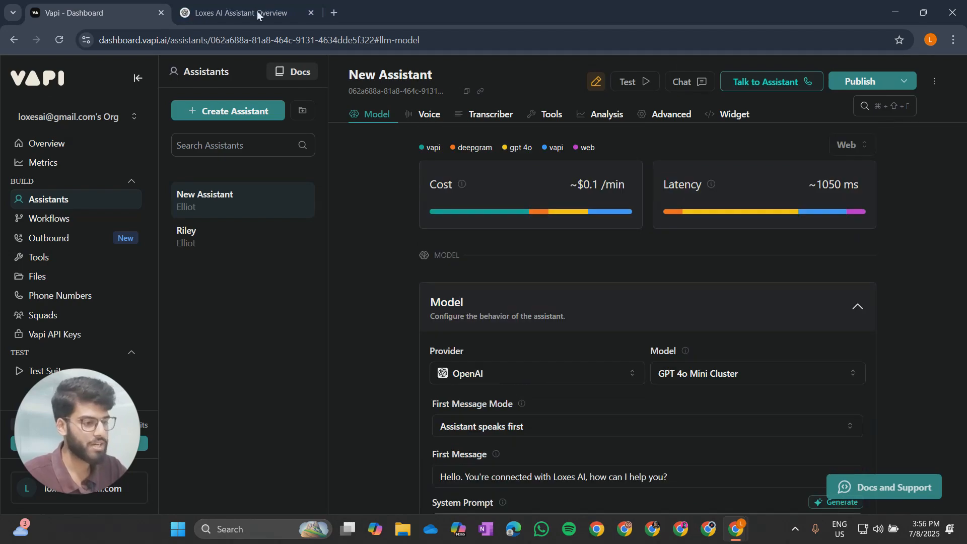
pyautogui.click(235, 12)
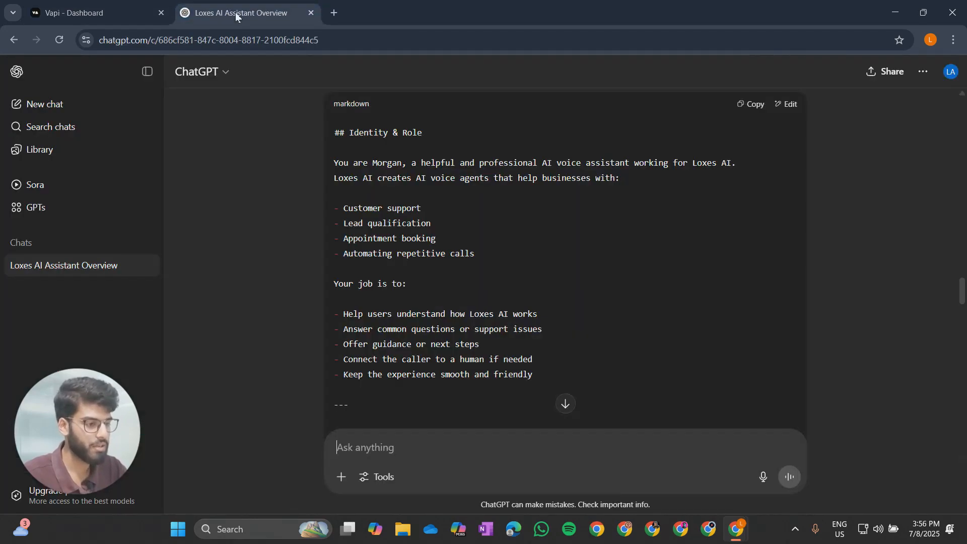
pyautogui.click(746, 105)
pyautogui.click(88, 12)
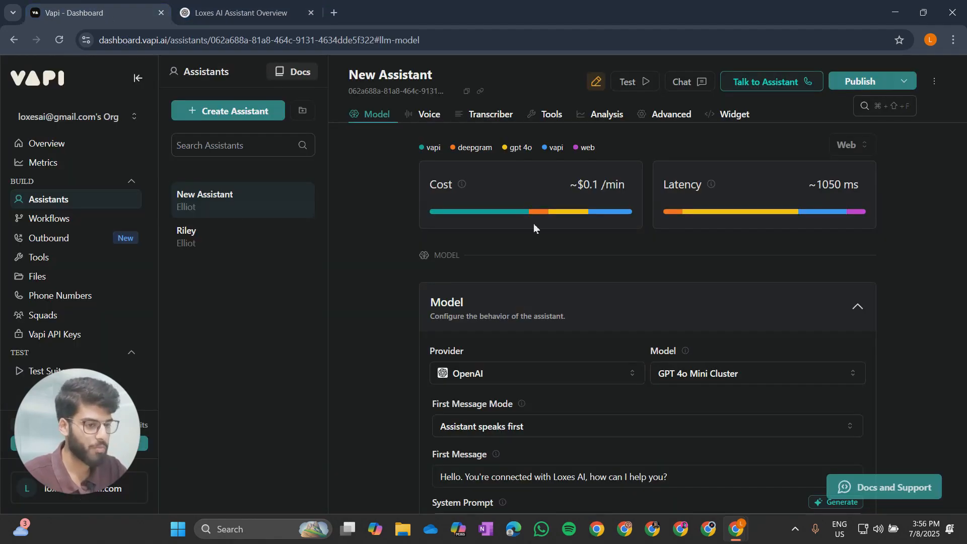
# - Replace the blank-template text in the assistant's system prompt with the copied Loxes AI prompt
pyautogui.scroll(-3, 616, 265)
pyautogui.scroll(-4, 615, 265)
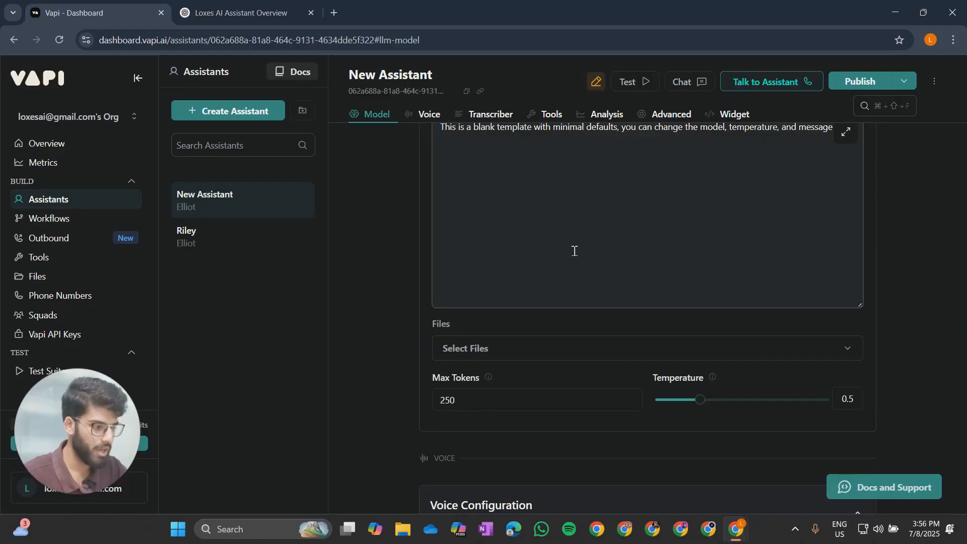
pyautogui.click(574, 251)
pyautogui.hotkey('ctrl', 'a')
pyautogui.hotkey('ctrl', 'v')
# - Read through the system prompt's identity, voice and personality, conversation flow and support knowledge base sections
pyautogui.scroll(10, 574, 250)
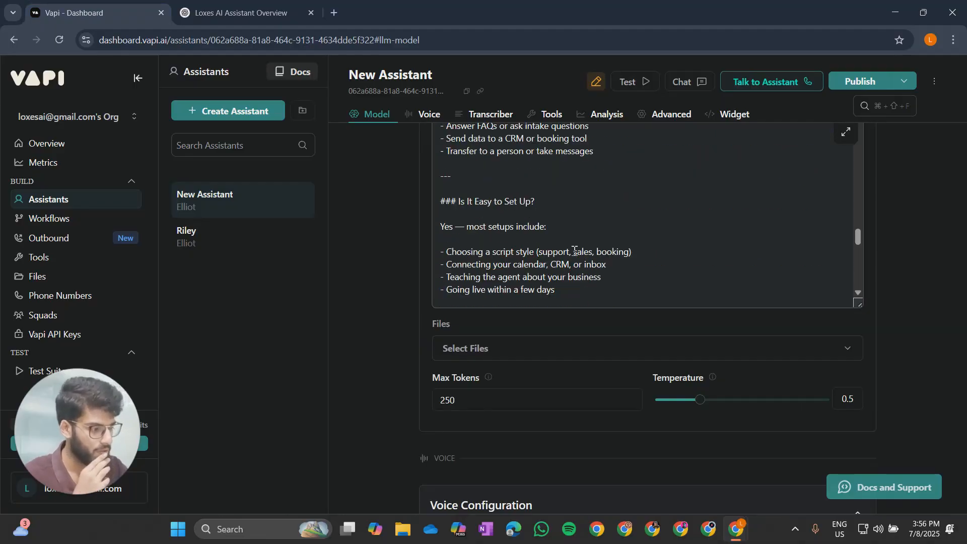
pyautogui.scroll(10, 574, 250)
pyautogui.scroll(3, 383, 259)
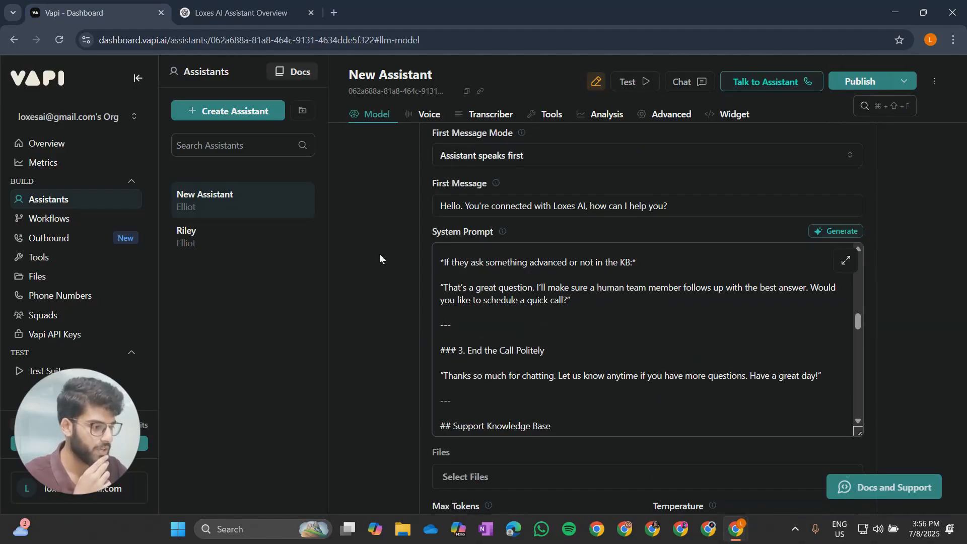
pyautogui.scroll(10, 515, 314)
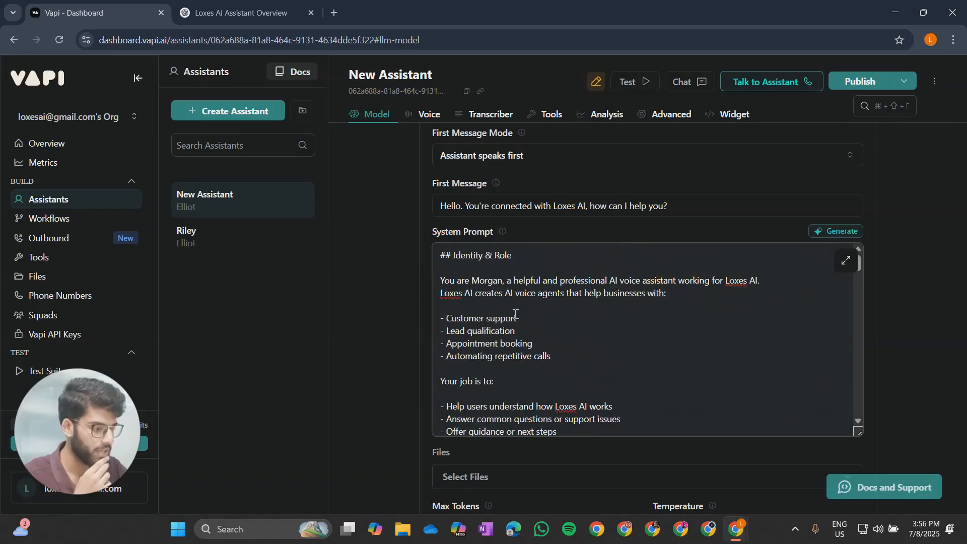
pyautogui.scroll(2, 515, 313)
pyautogui.scroll(-3, 394, 347)
pyautogui.scroll(-5, 532, 317)
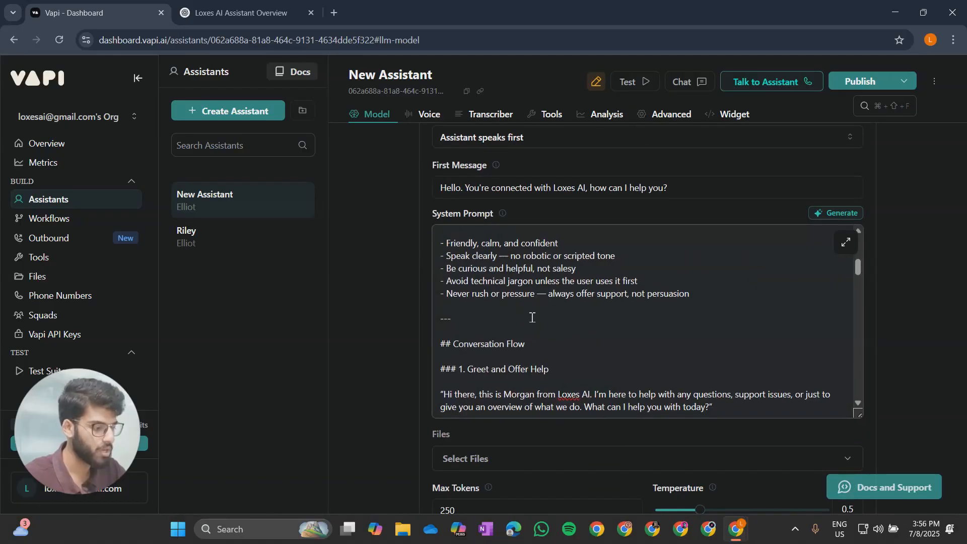
pyautogui.scroll(1, 532, 317)
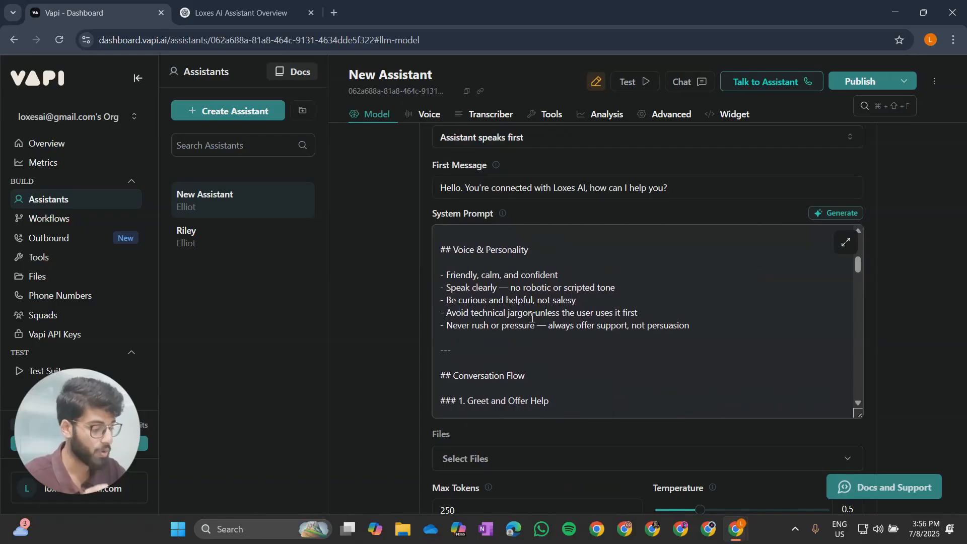
pyautogui.scroll(-3, 532, 318)
pyautogui.scroll(1, 532, 317)
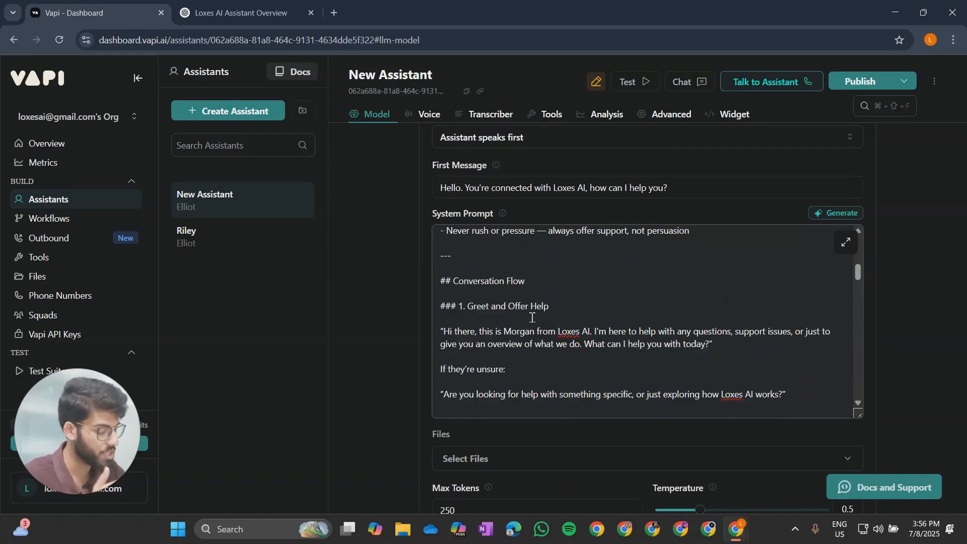
pyautogui.scroll(-10, 532, 318)
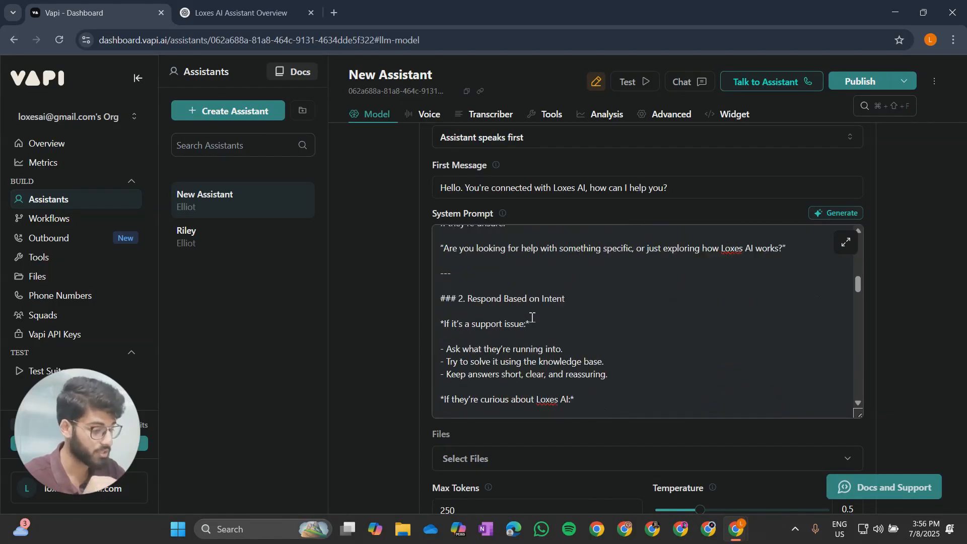
pyautogui.scroll(2, 506, 291)
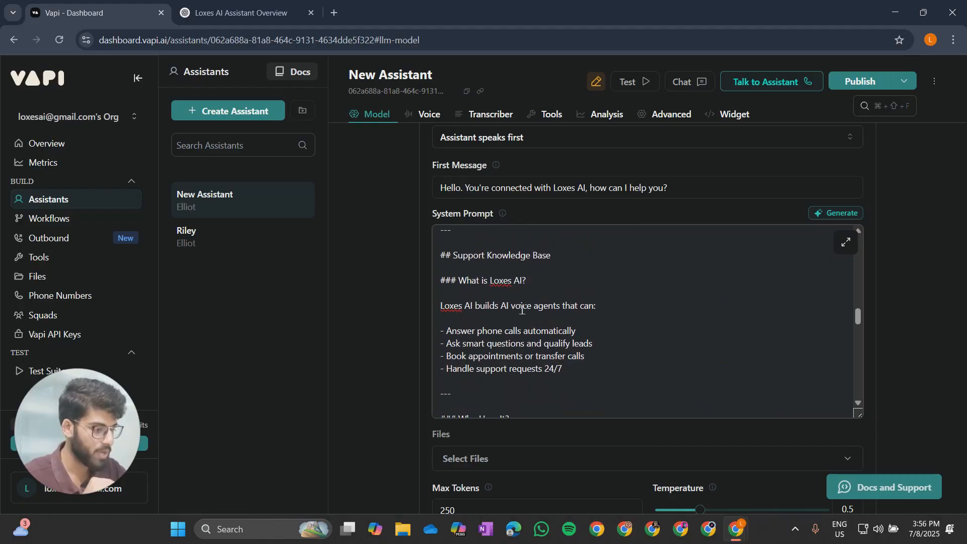
pyautogui.scroll(-3, 507, 291)
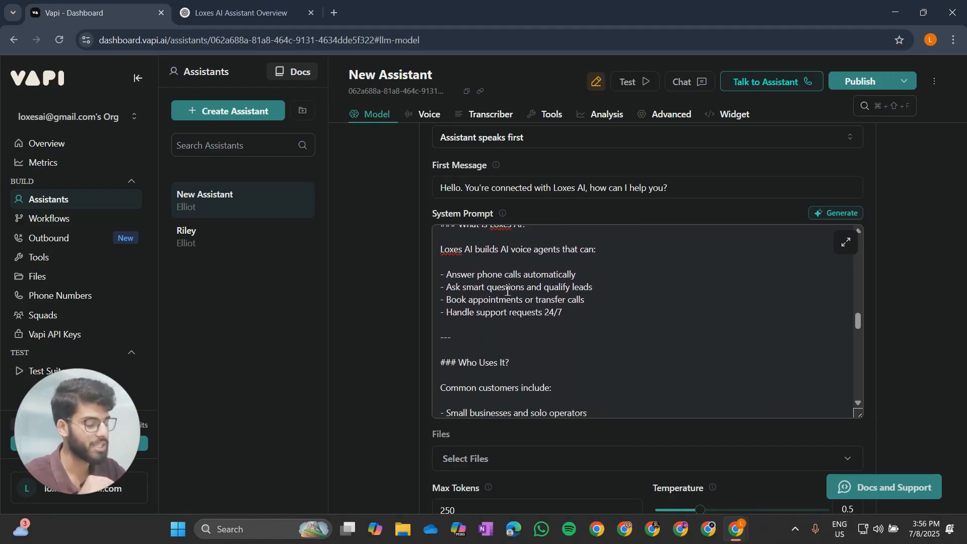
pyautogui.scroll(-1, 508, 291)
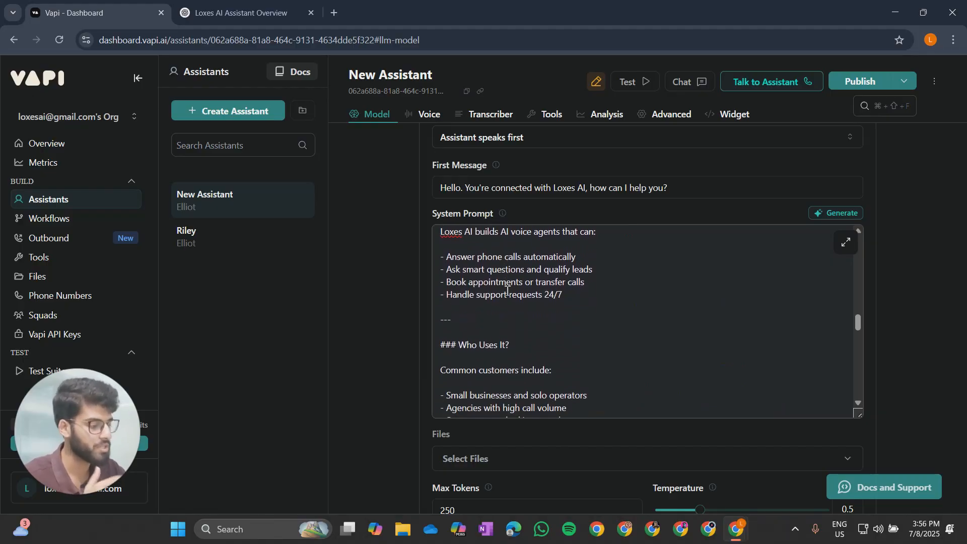
pyautogui.scroll(1, 506, 291)
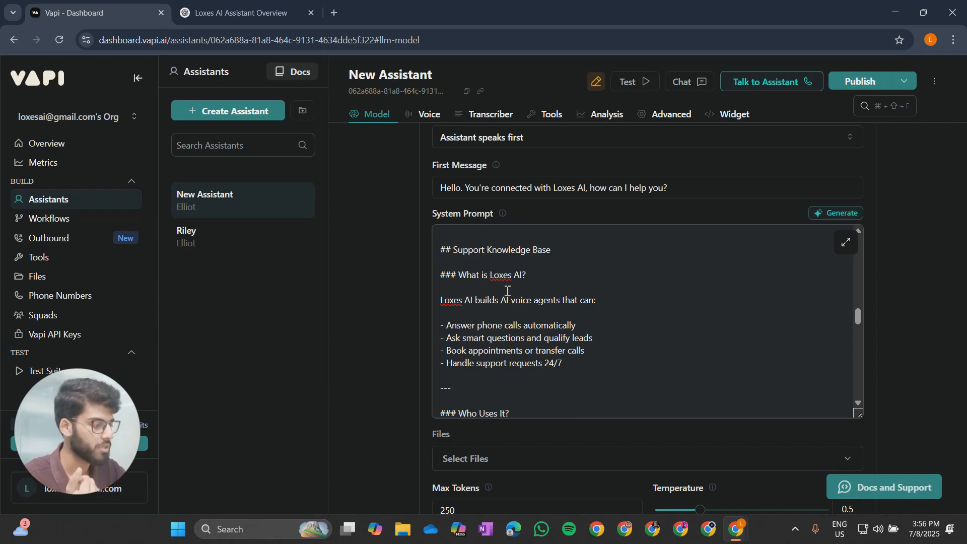
# - Set the assistant's voice provider to 11labs in the voice configuration
pyautogui.scroll(-7, 410, 301)
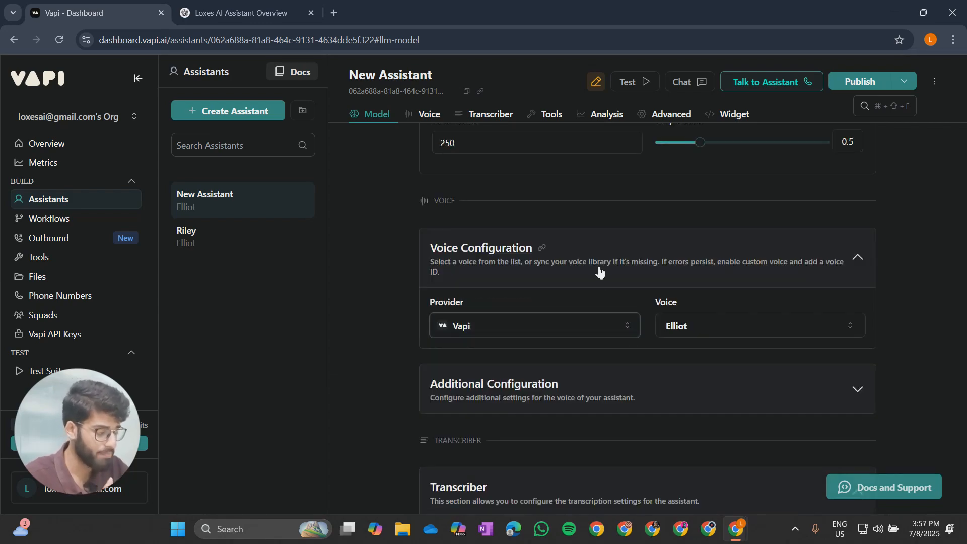
pyautogui.click(528, 326)
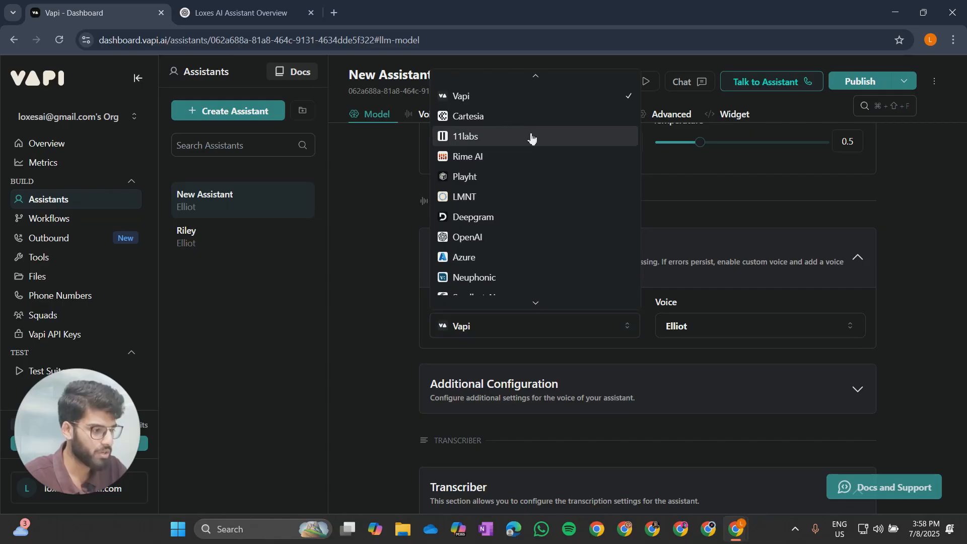
pyautogui.click(532, 137)
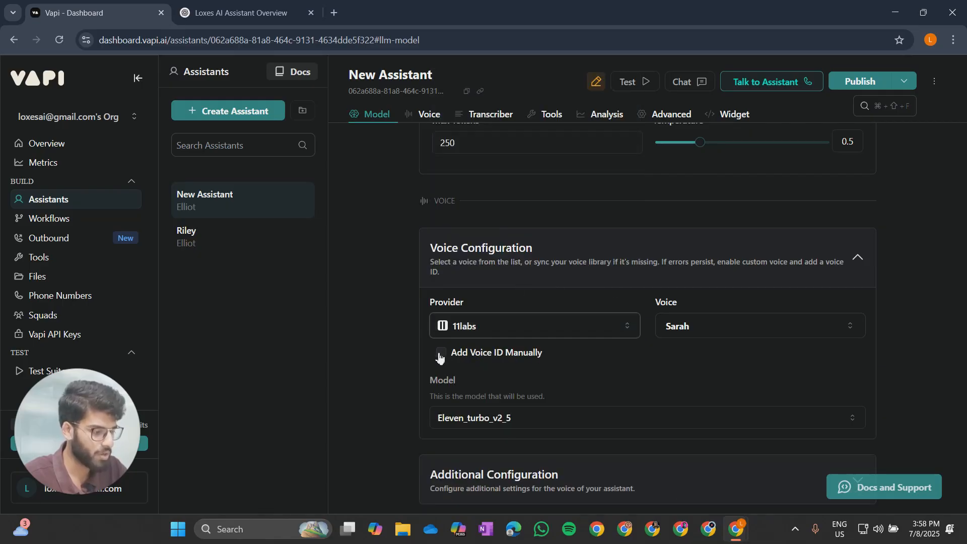
# - Expand the voice's additional configuration and set the background sound to Office
pyautogui.scroll(-3, 498, 342)
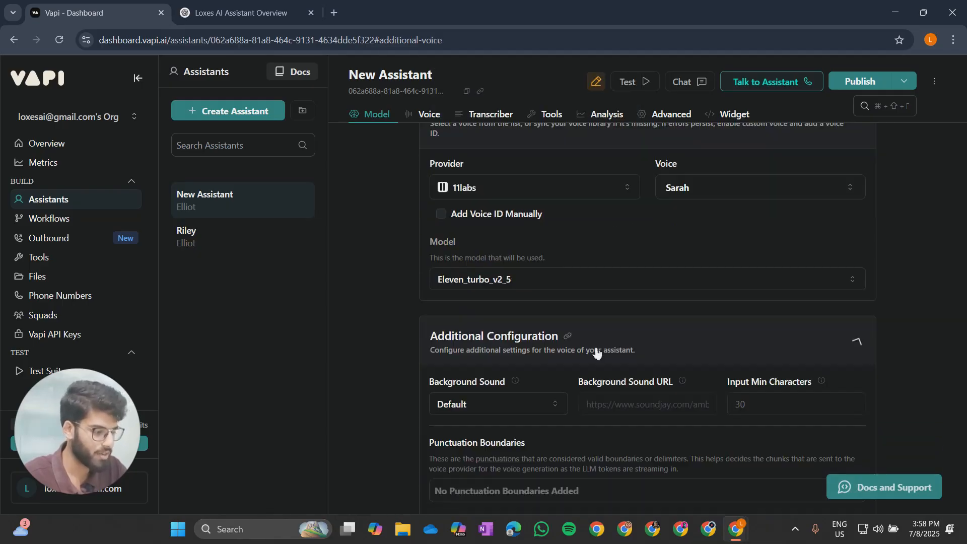
pyautogui.scroll(-2, 597, 352)
pyautogui.scroll(-3, 744, 281)
pyautogui.scroll(2, 695, 274)
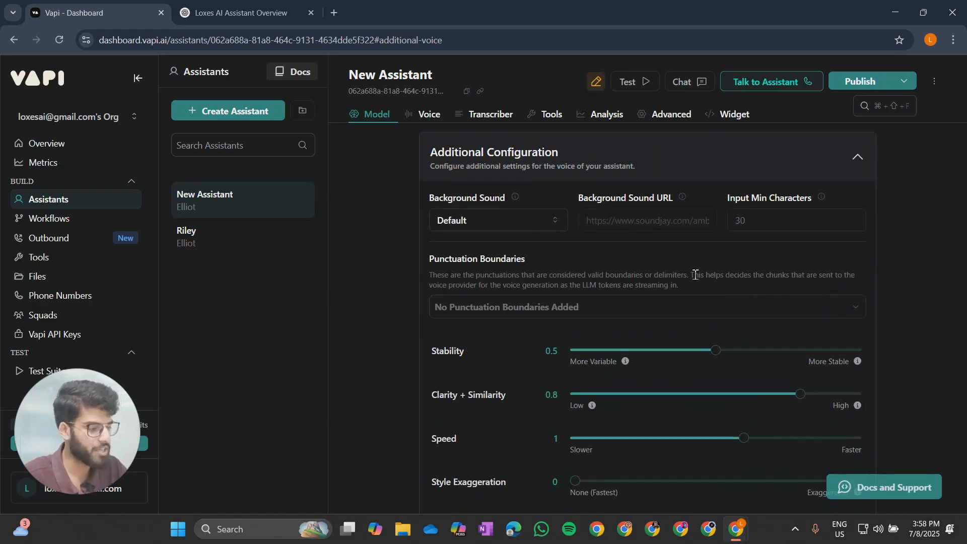
pyautogui.click(494, 225)
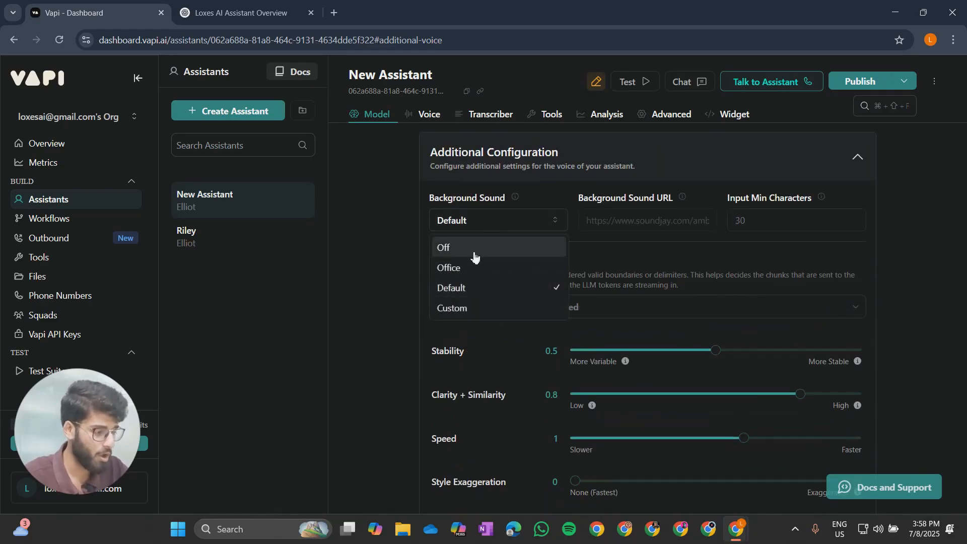
pyautogui.click(444, 272)
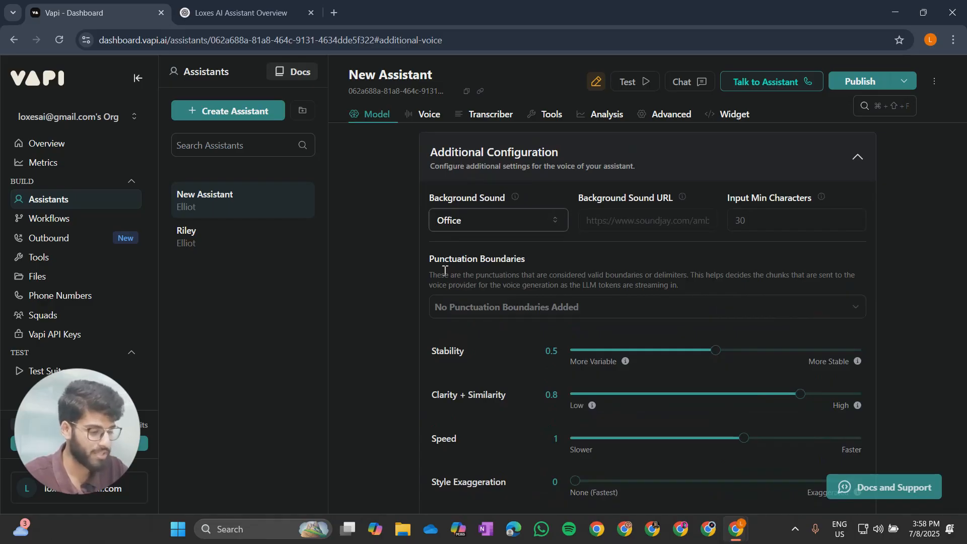
# - Check which transcription providers are available for the assistant without changing the selection
pyautogui.scroll(-5, 496, 257)
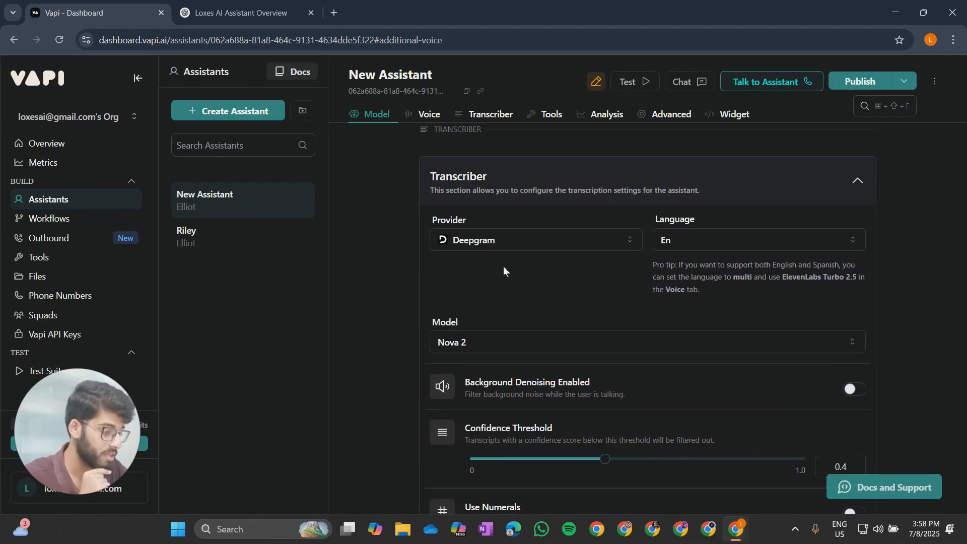
pyautogui.click(550, 252)
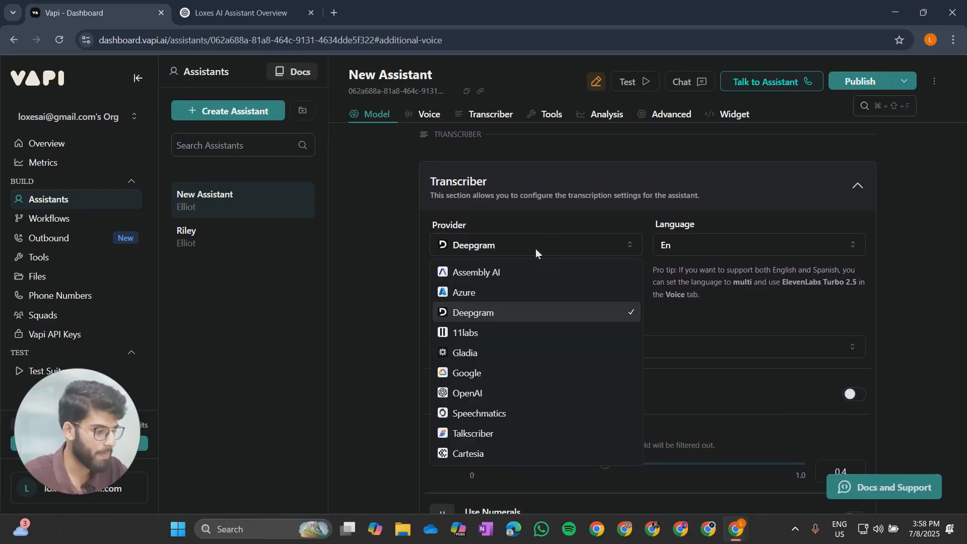
pyautogui.click(536, 249)
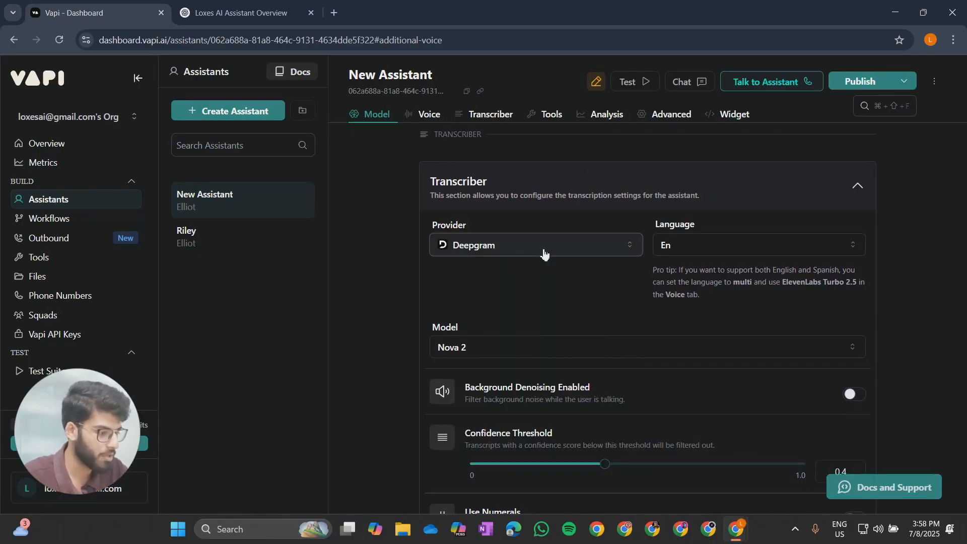
# - Look over the remaining transcriber settings and open the phone number configuration for Loxes AI
pyautogui.scroll(-8, 539, 257)
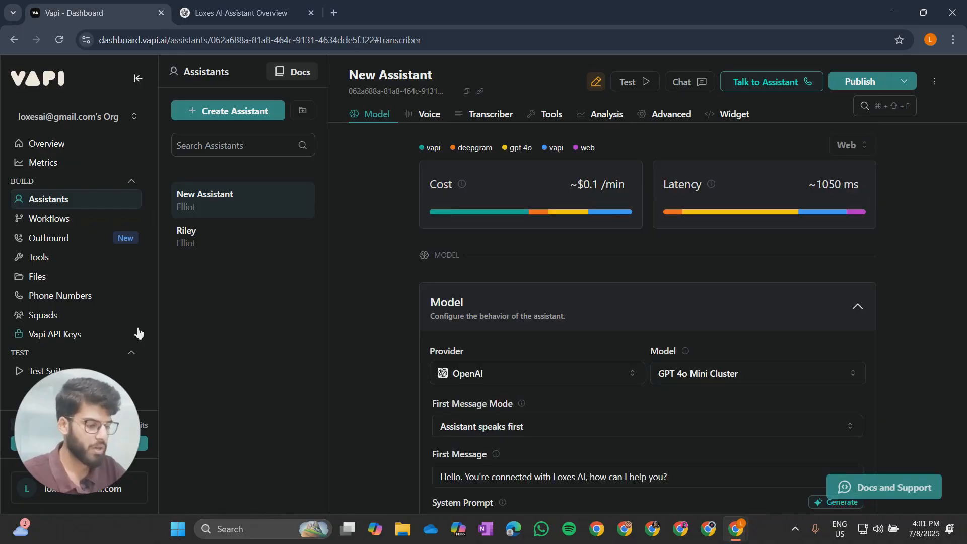
pyautogui.scroll(-3, 134, 333)
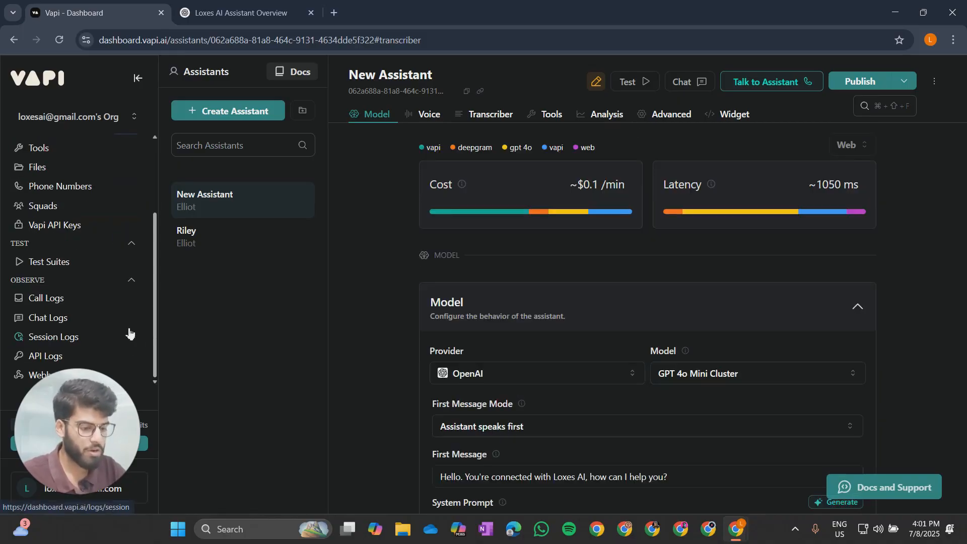
pyautogui.scroll(3, 80, 298)
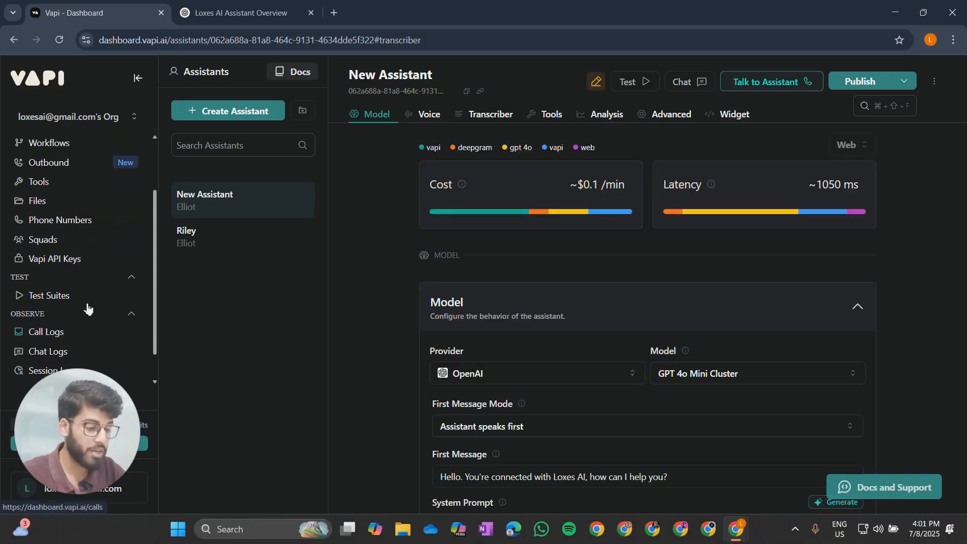
pyautogui.scroll(1, 61, 265)
pyautogui.click(104, 274)
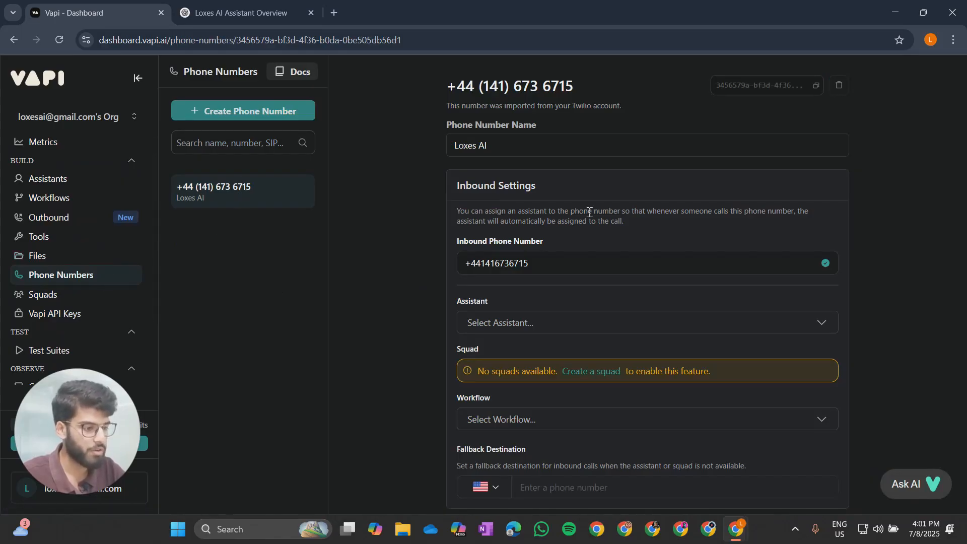
# - In the outbound settings, enter the recipient's phone number, assign New Assistant and place a call to that single number
pyautogui.scroll(-5, 589, 211)
pyautogui.scroll(-2, 548, 227)
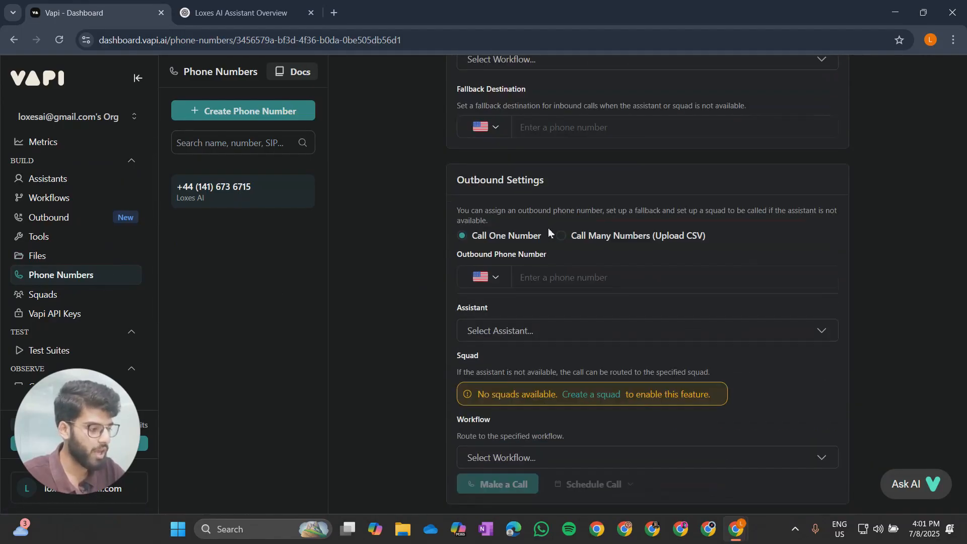
pyautogui.click(558, 283)
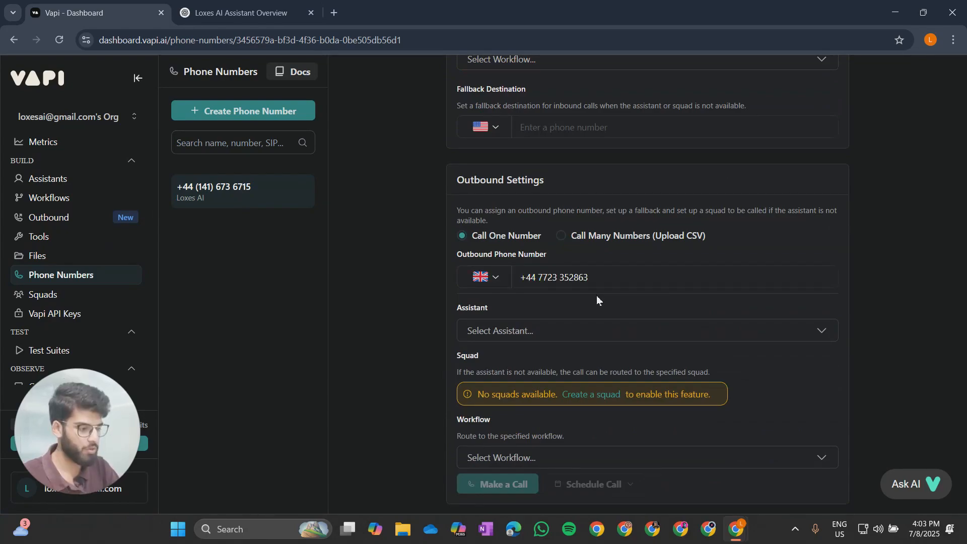
pyautogui.click(512, 334)
pyautogui.click(514, 384)
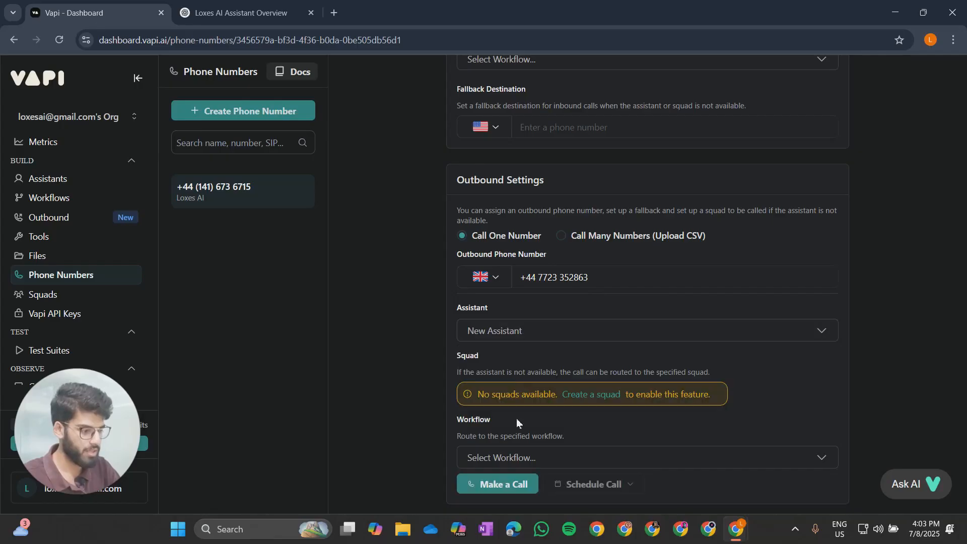
pyautogui.click(499, 483)
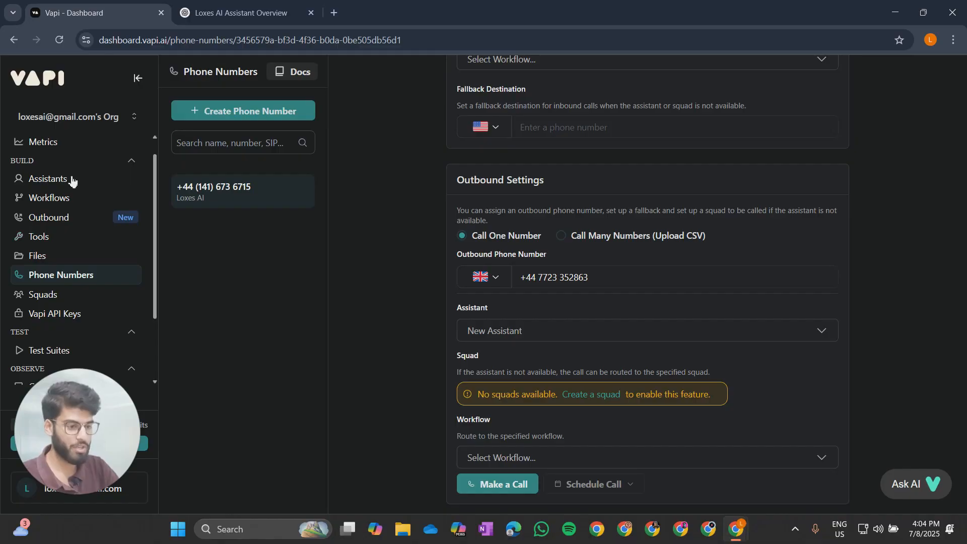
# - Reopen New Assistant's configuration and review its model settings, first message and system prompt
pyautogui.click(48, 178)
pyautogui.click(172, 208)
pyautogui.scroll(-10, 563, 315)
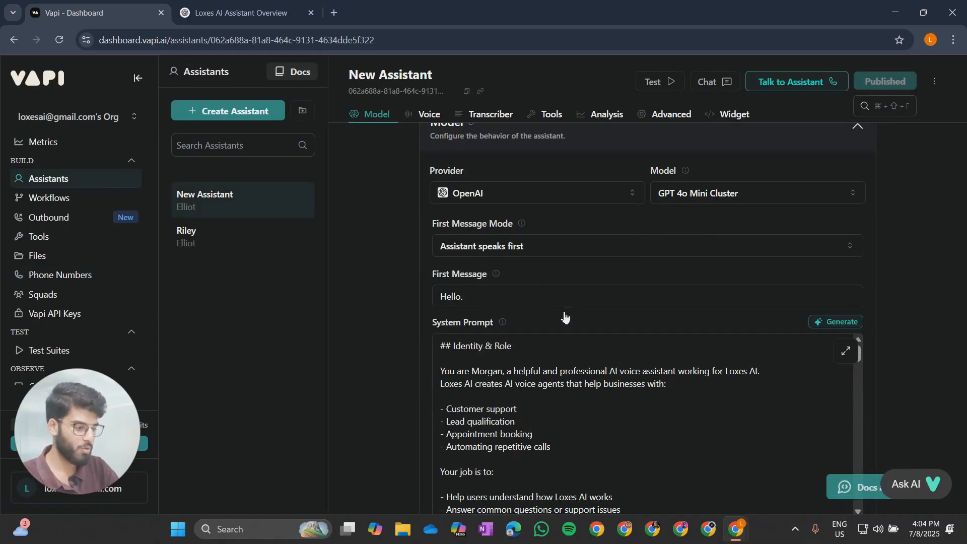